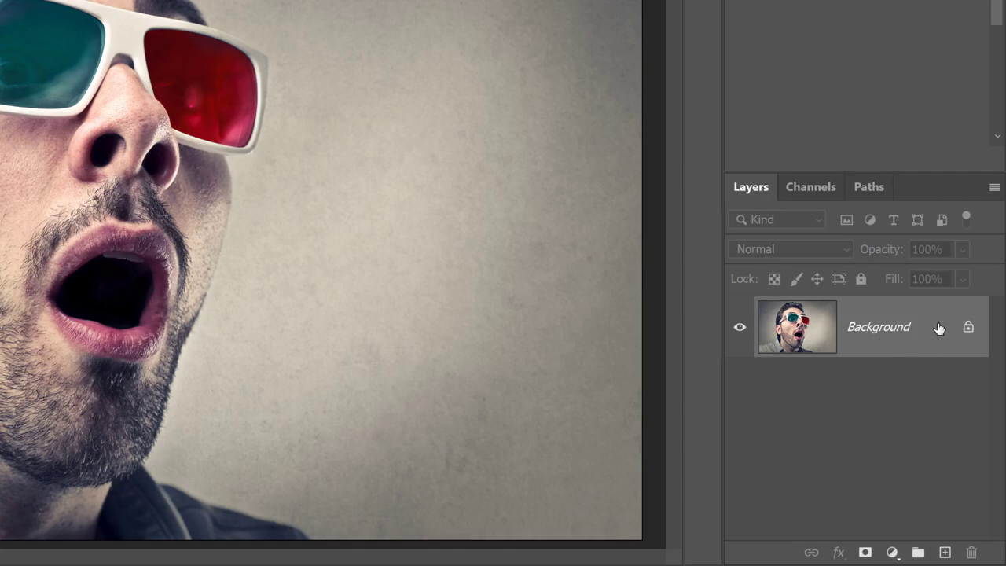
# Copy the Background layer and rename the duplicate '3D' above the locked Background.
pyautogui.moveTo(941, 327); pyautogui.dragTo(945, 554)
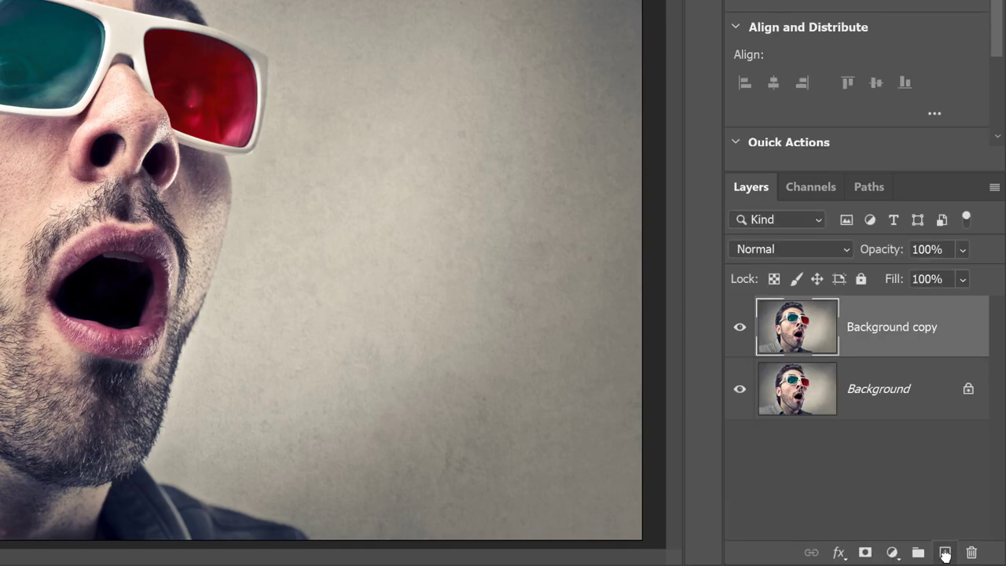
pyautogui.doubleClick(893, 336)
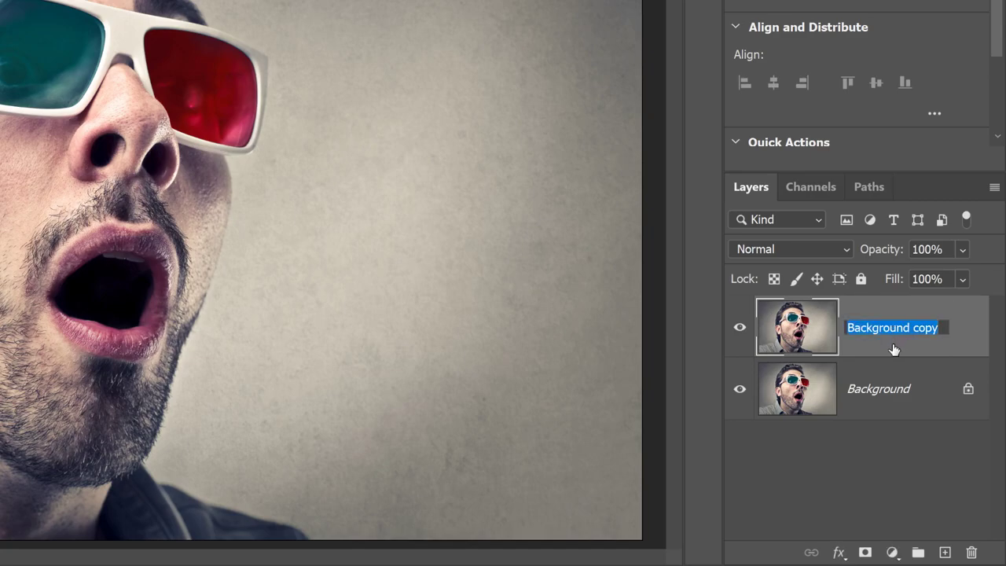
pyautogui.write('3D')
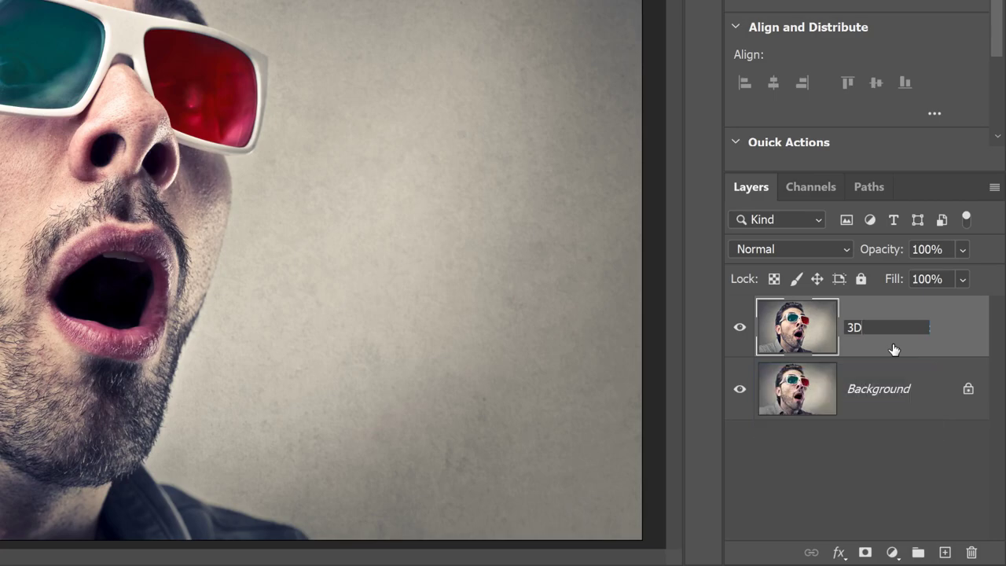
pyautogui.press('Return')
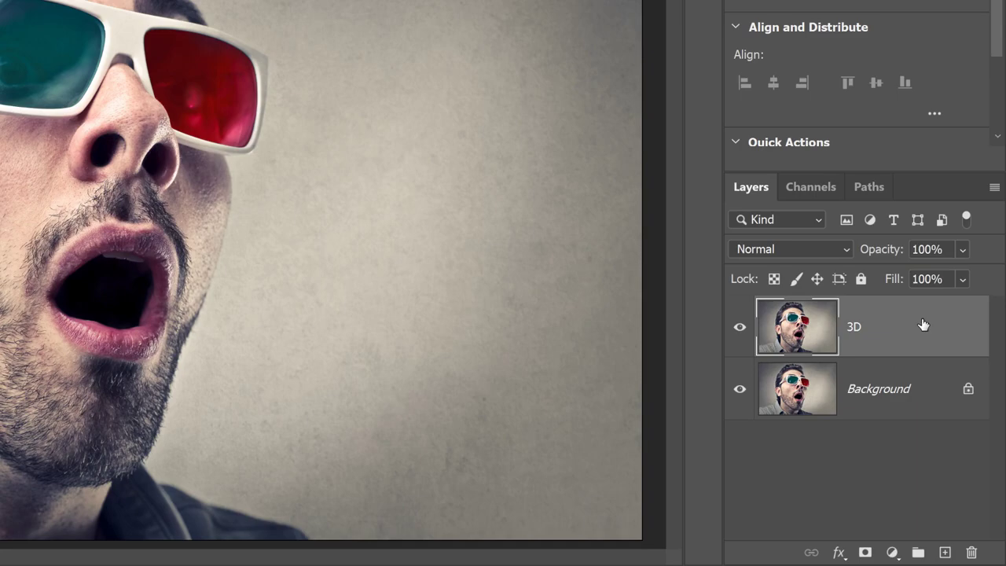
# In the 3D layer's Blending Options, uncheck the G and B channels so only R blends.
pyautogui.click(839, 554)
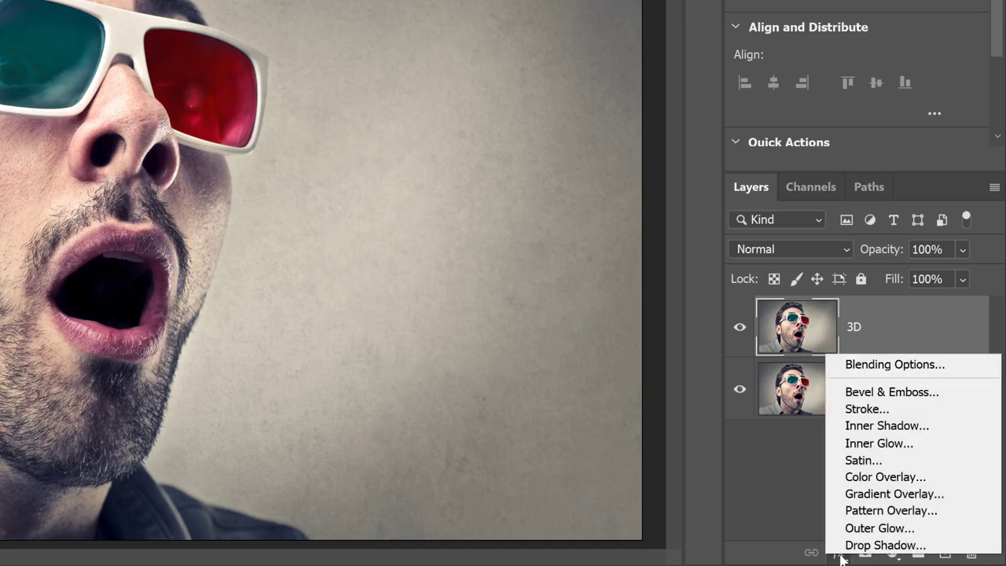
pyautogui.click(960, 366)
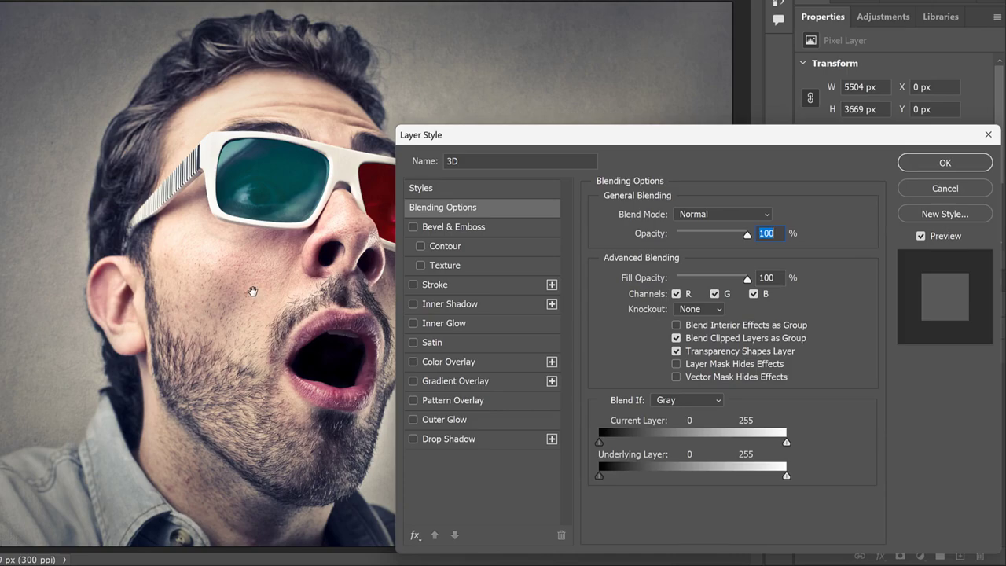
pyautogui.click(714, 294)
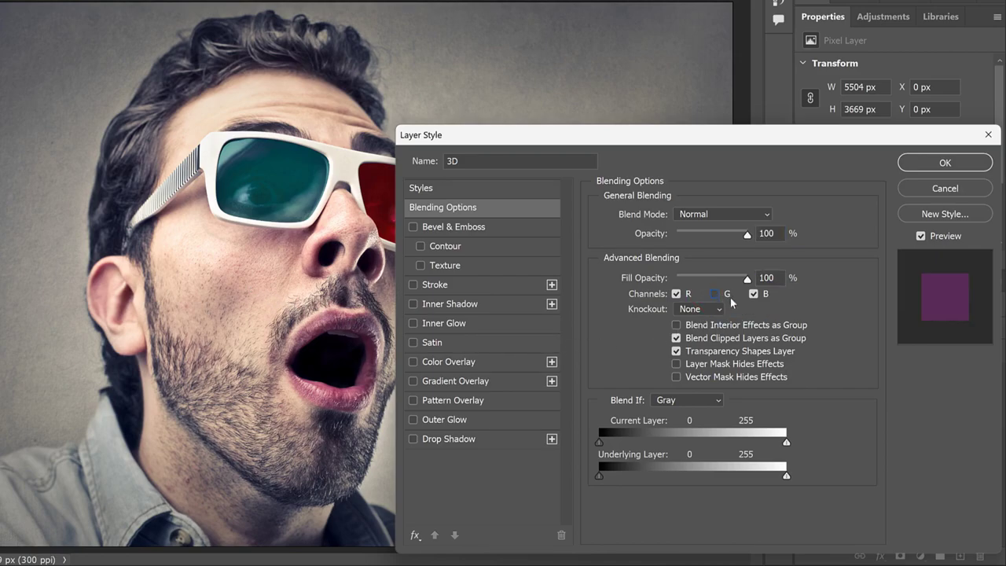
pyautogui.click(754, 294)
pyautogui.click(965, 164)
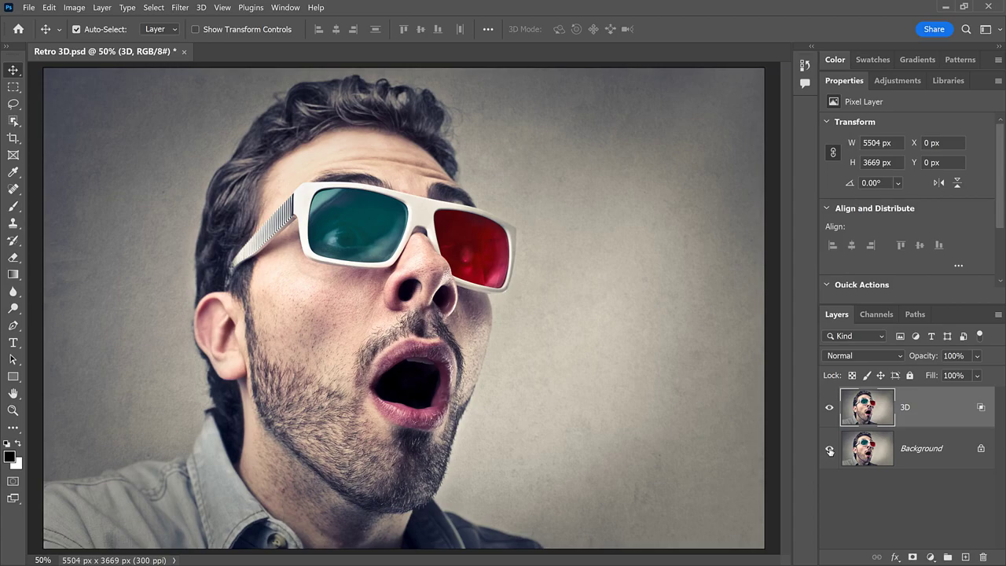
pyautogui.click(828, 450)
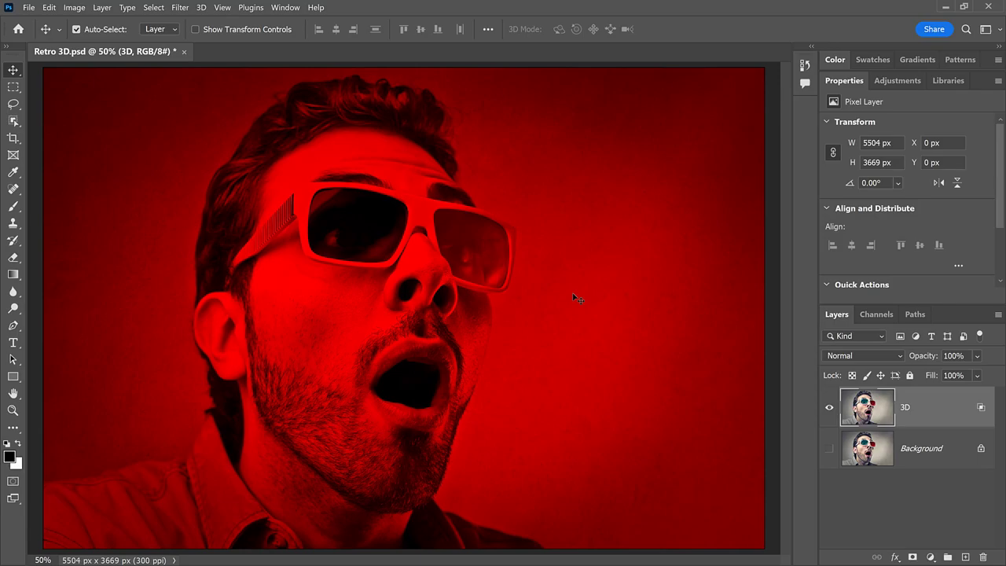
pyautogui.click(829, 449)
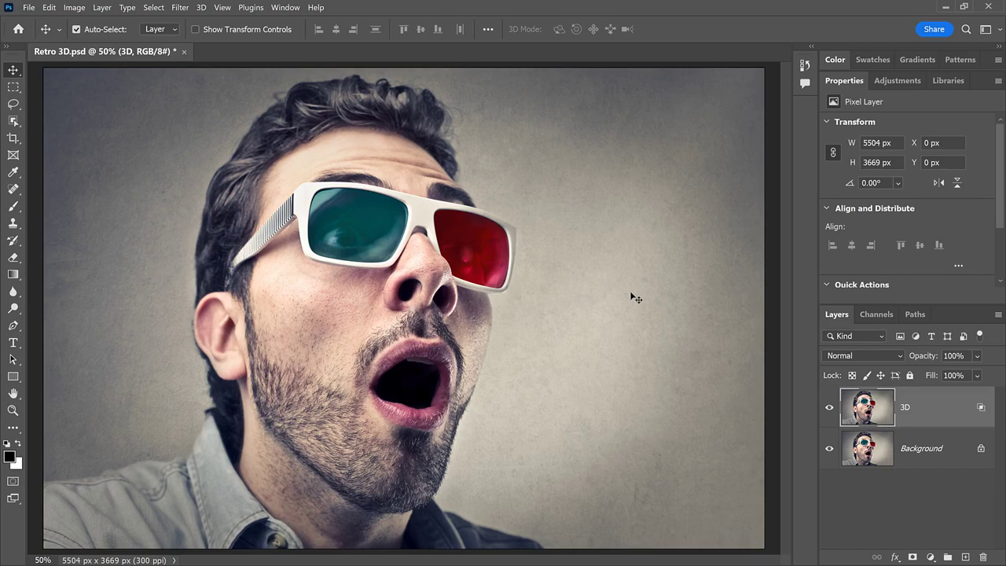
# Nudge the 3D layer left to X -140 px, then back right to settle at -90 px.
pyautogui.press('Left')
pyautogui.press('Left')
pyautogui.press('Left')
pyautogui.press('Left')
pyautogui.press('Left')
pyautogui.press('Left')
pyautogui.press('Left')
pyautogui.press('Left')
pyautogui.press('Left')
pyautogui.press('Left')
pyautogui.press('Left')
pyautogui.press('Left')
pyautogui.press('Left')
pyautogui.press('Left')
pyautogui.press('Left')
pyautogui.press('Left')
pyautogui.press('Left')
pyautogui.press('Left')
pyautogui.press('Left')
pyautogui.press('Left')
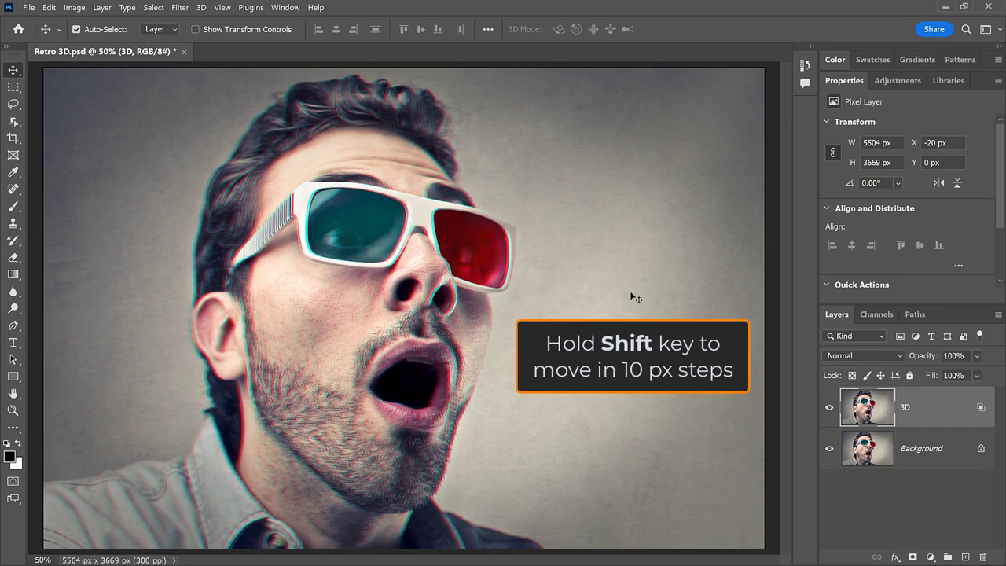
pyautogui.hotkey('shift', 'Left')
pyautogui.hotkey('shift', 'Left')
pyautogui.hotkey('shift', 'Left')
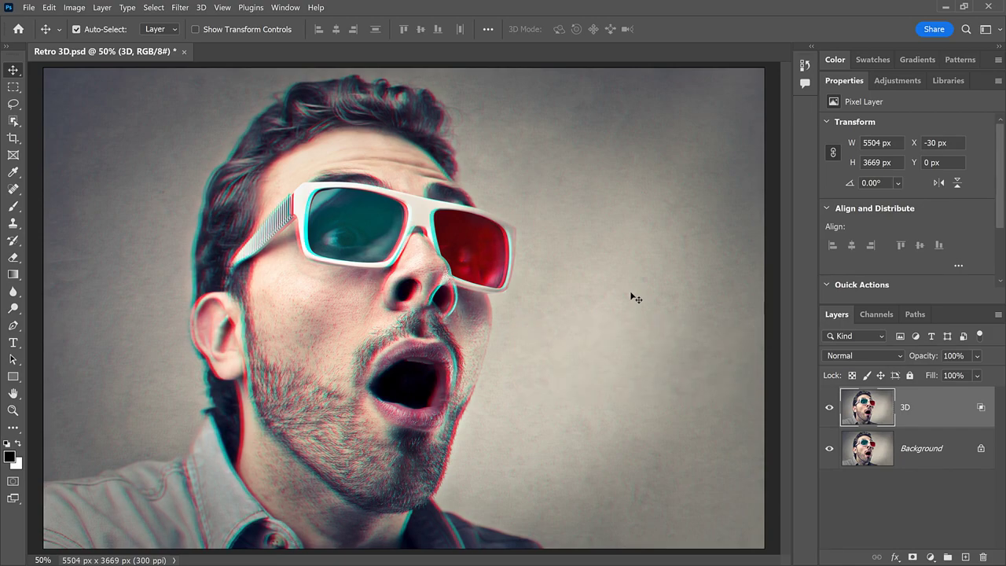
pyautogui.hotkey('shift', 'Left')
pyautogui.hotkey('shift', 'Left')
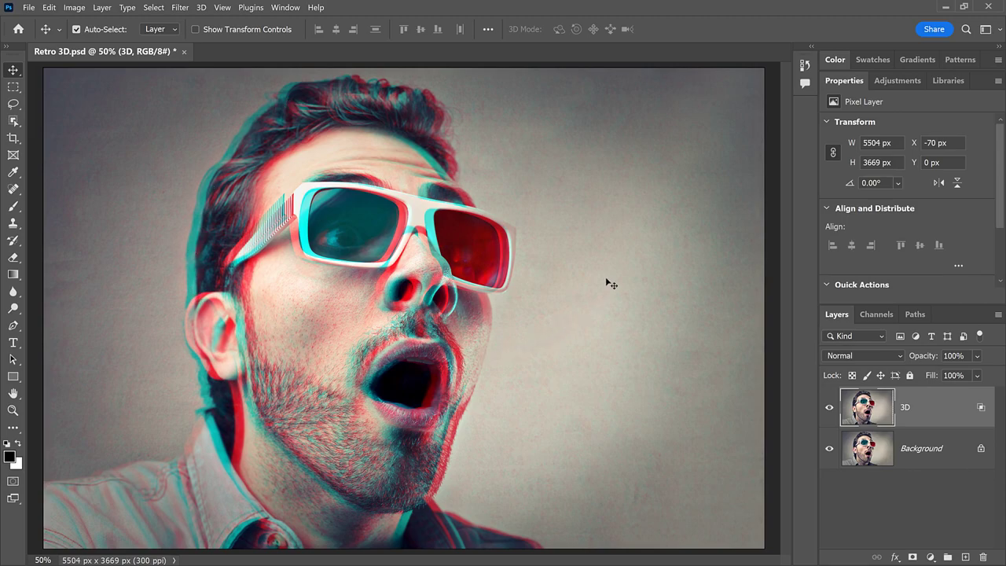
pyautogui.hotkey('shift', 'Left')
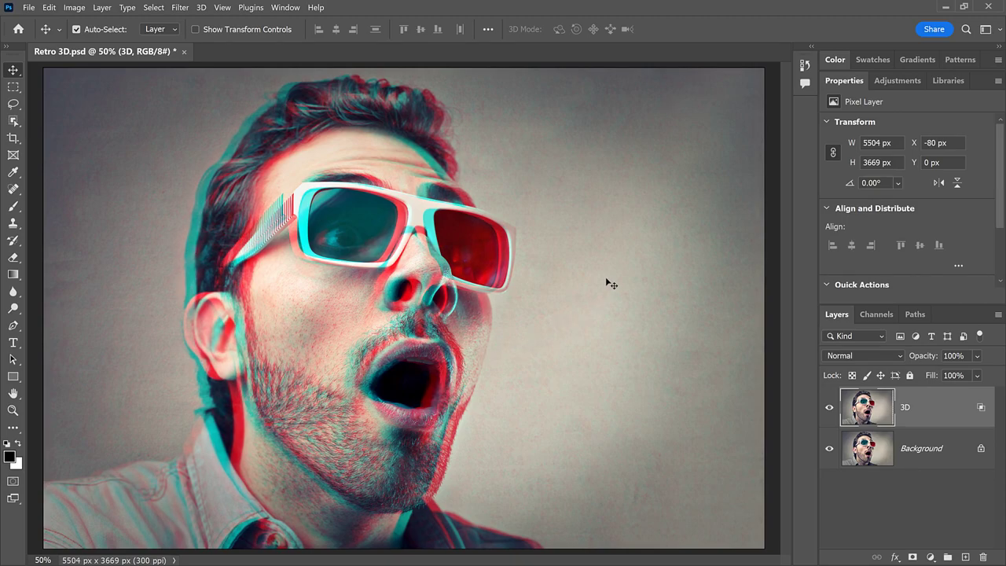
pyautogui.hotkey('shift', 'Left')
pyautogui.hotkey('shift', 'Left')
pyautogui.hotkey('shift', 'Left')
pyautogui.hotkey('shift', 'Left')
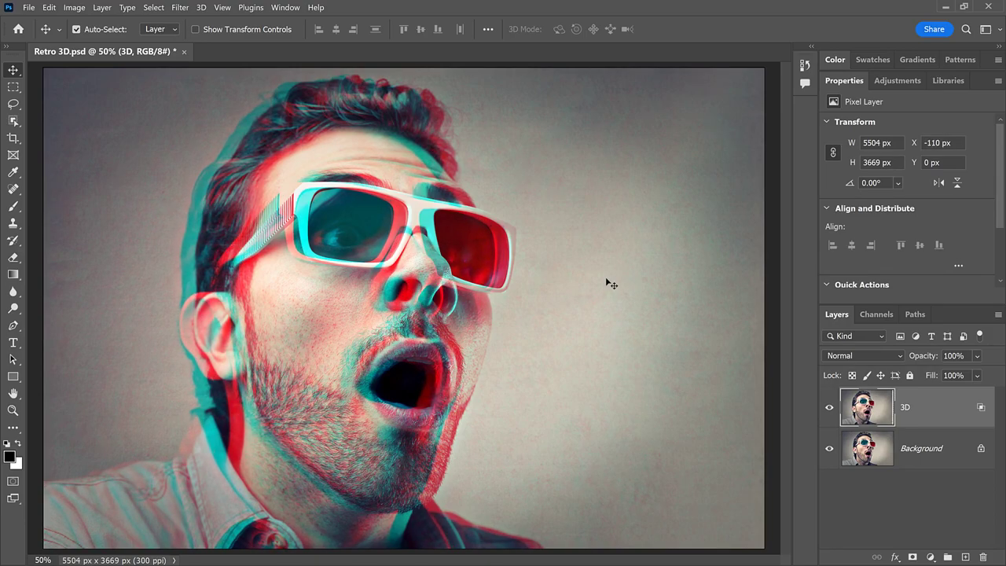
pyautogui.hotkey('shift', 'Left')
pyautogui.hotkey('shift', 'Left')
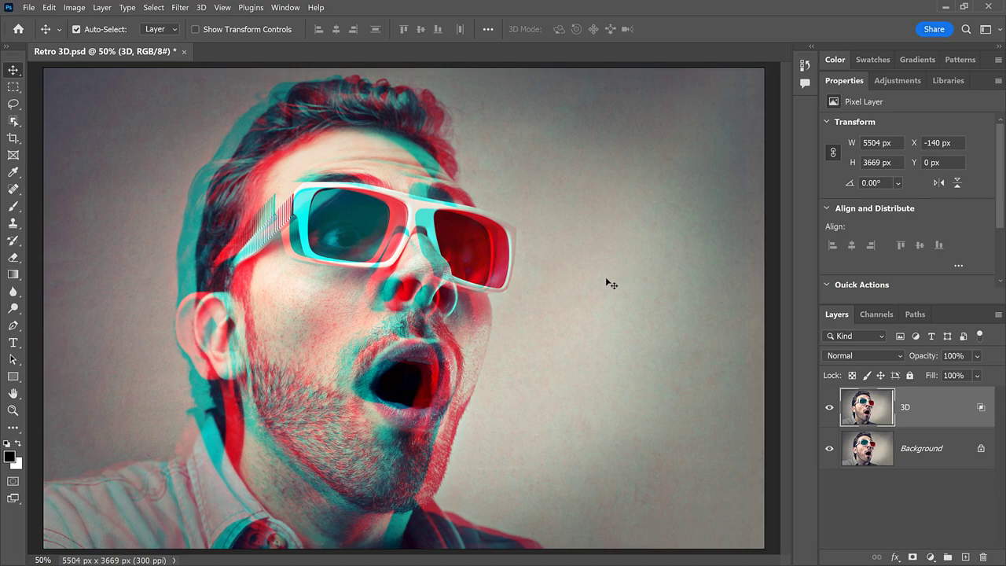
pyautogui.hotkey('shift', 'Right')
pyautogui.hotkey('shift', 'Right')
pyautogui.hotkey('shift', 'Right')
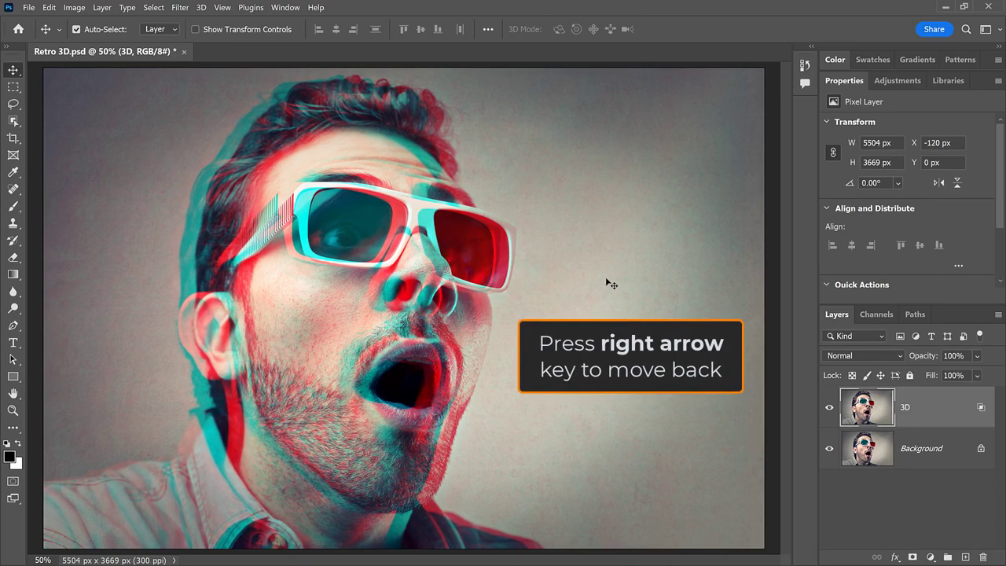
pyautogui.hotkey('shift', 'Right')
pyautogui.hotkey('shift', 'Right')
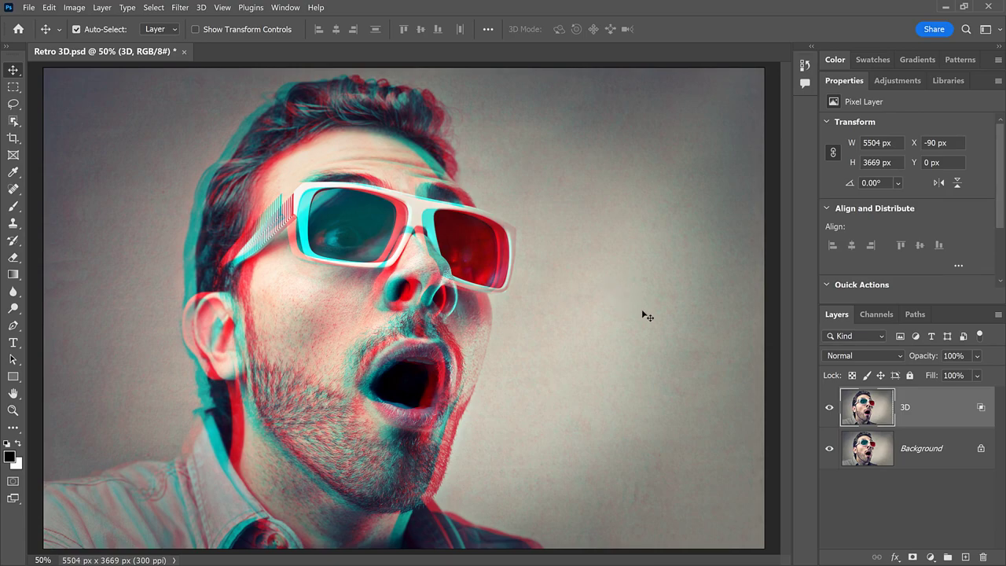
# Reopen the 3D layer's blending options and try green-only blending for a magenta/green offset.
pyautogui.doubleClick(944, 408)
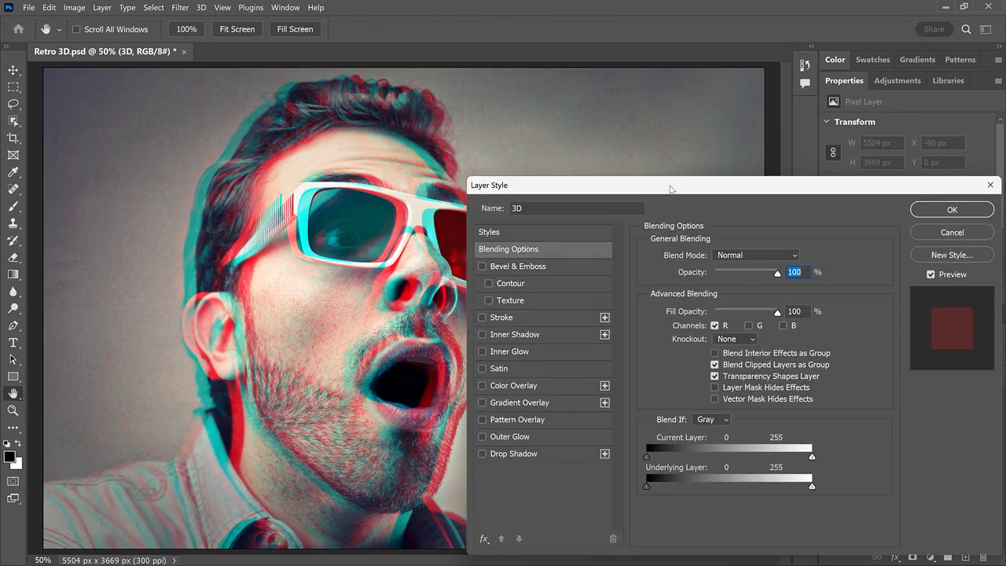
pyautogui.moveTo(671, 188); pyautogui.dragTo(773, 154)
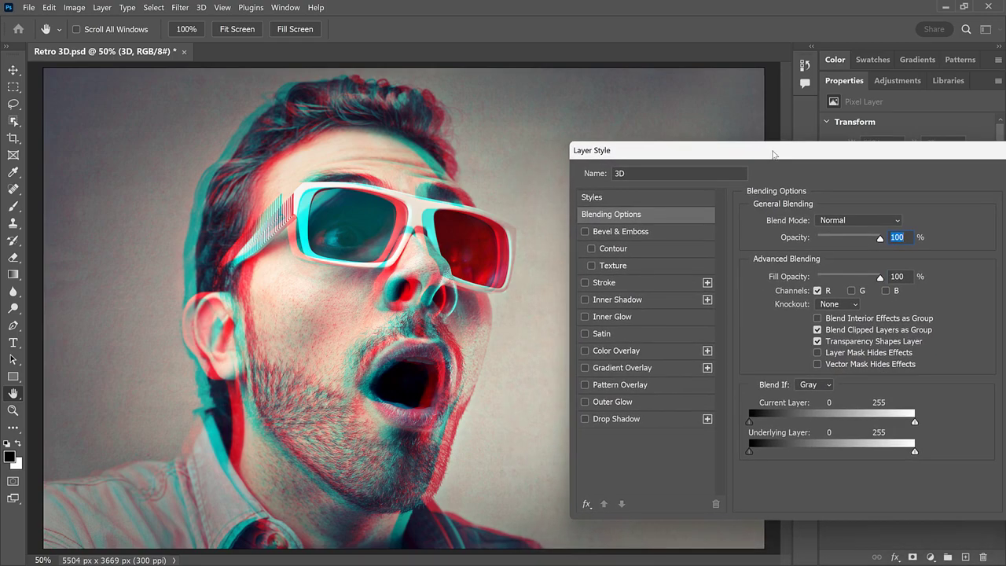
pyautogui.click(817, 290)
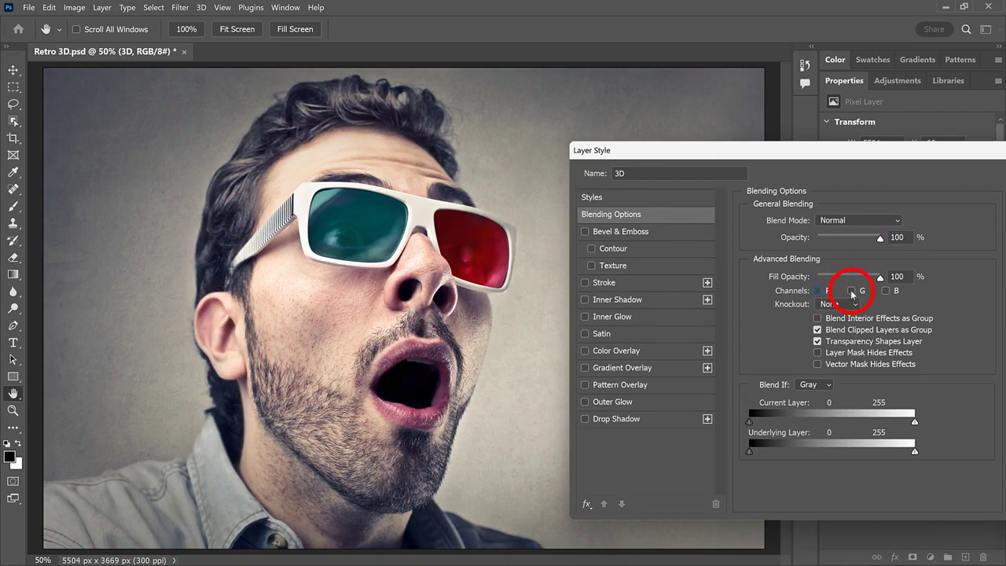
pyautogui.click(850, 290)
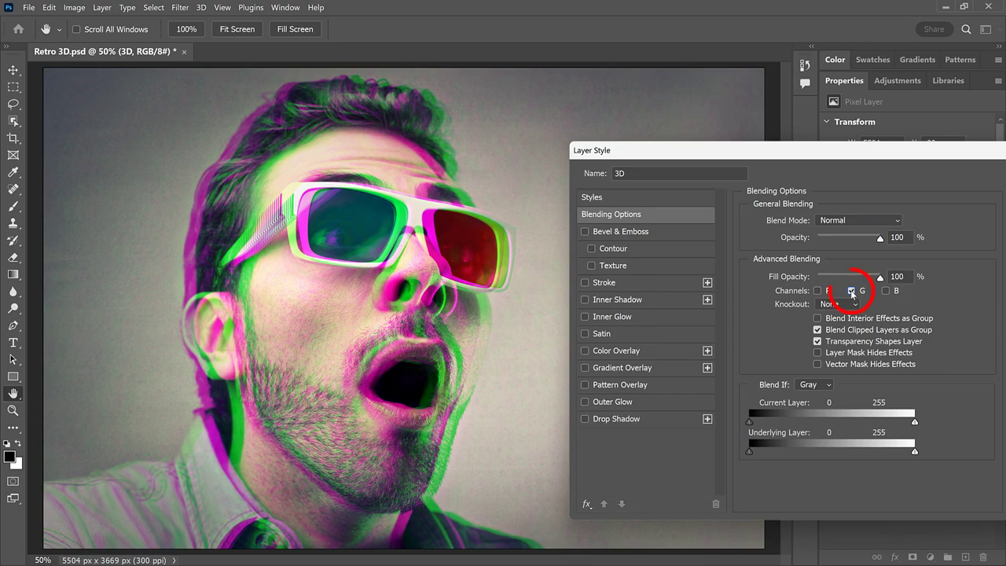
# Try blue-only blending for a blue/yellow offset, then return to red-only blending.
pyautogui.click(852, 291)
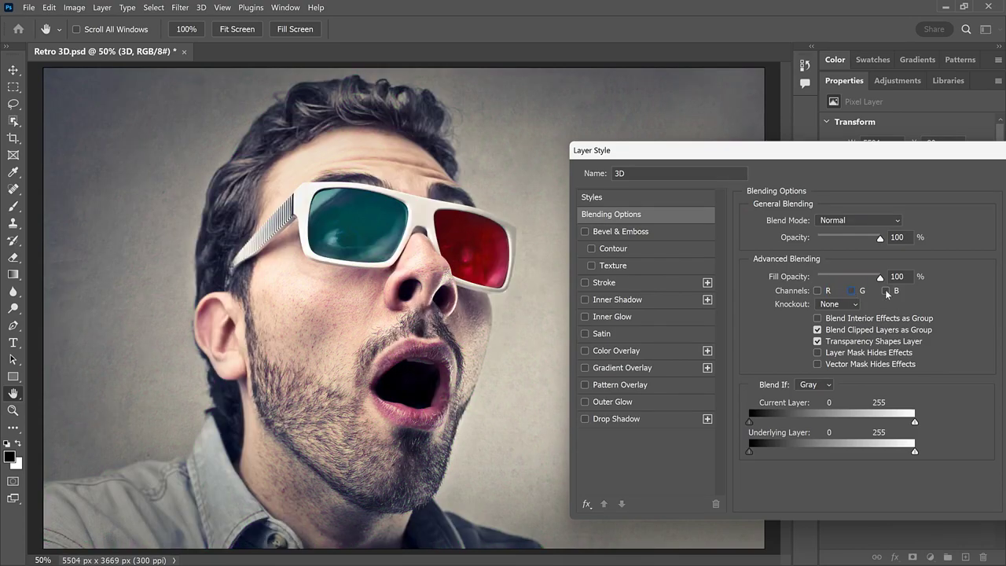
pyautogui.click(886, 290)
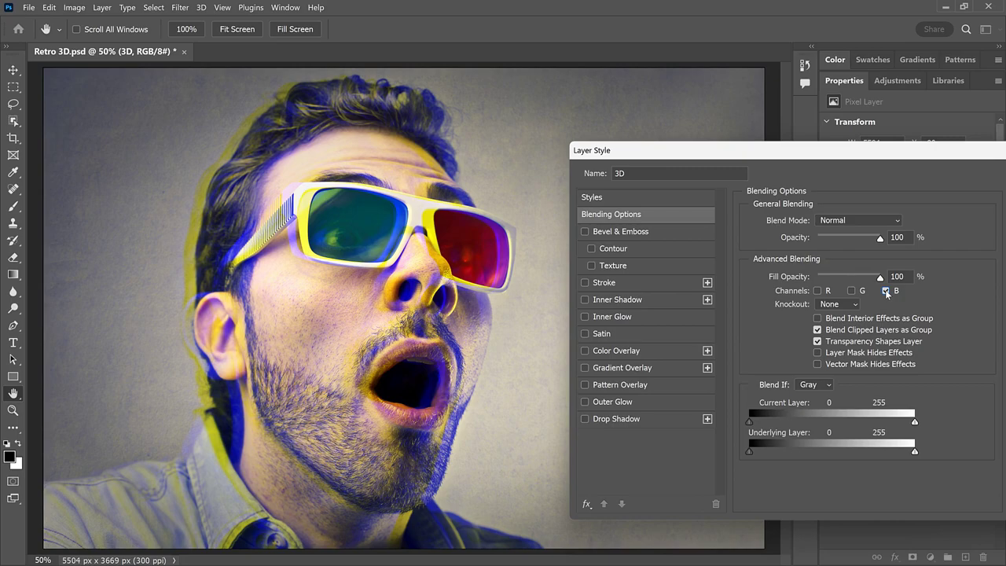
pyautogui.click(885, 290)
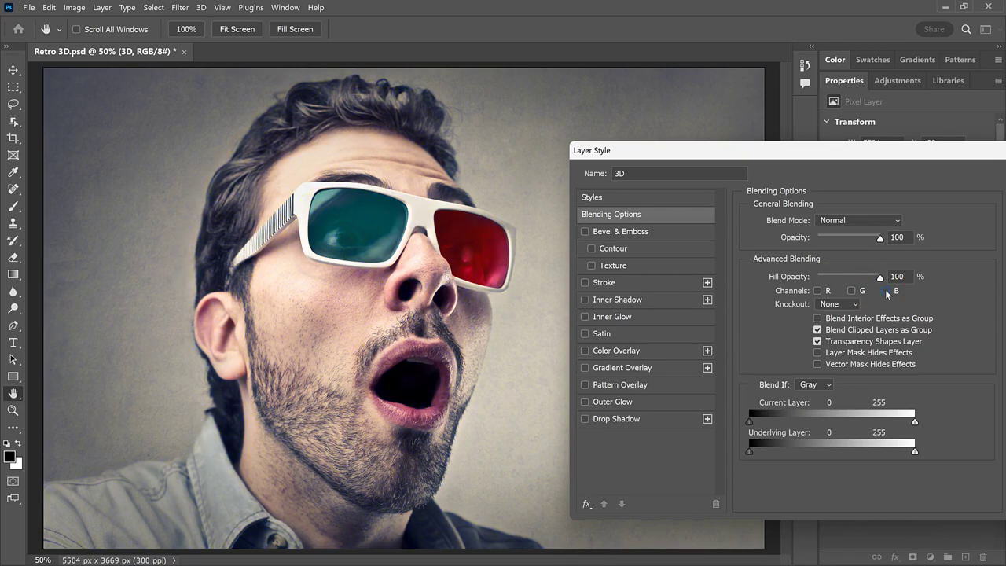
pyautogui.click(818, 291)
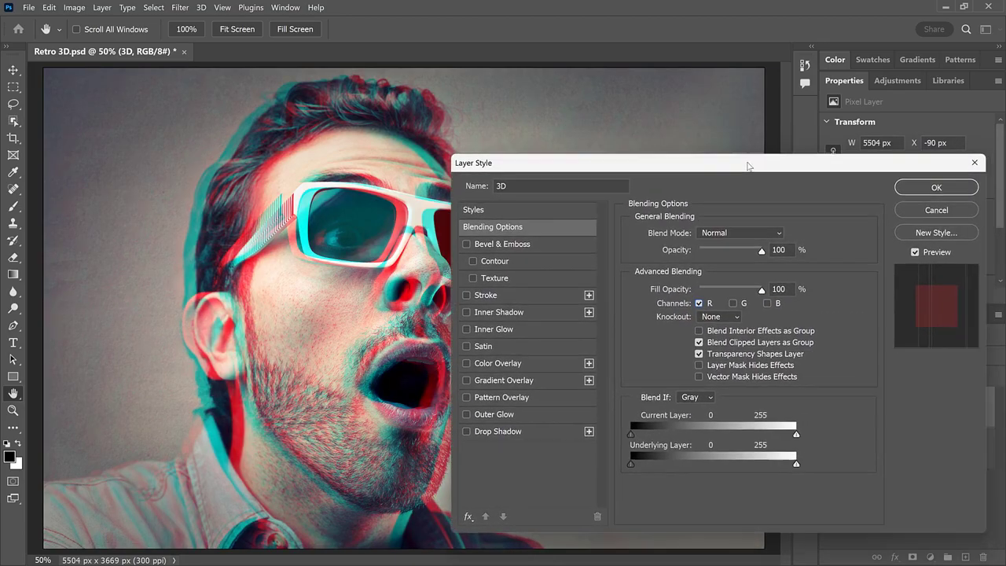
pyautogui.moveTo(870, 154); pyautogui.dragTo(707, 146)
# Apply the red-only channel blending on the 3D layer and close Layer Style.
pyautogui.click(891, 168)
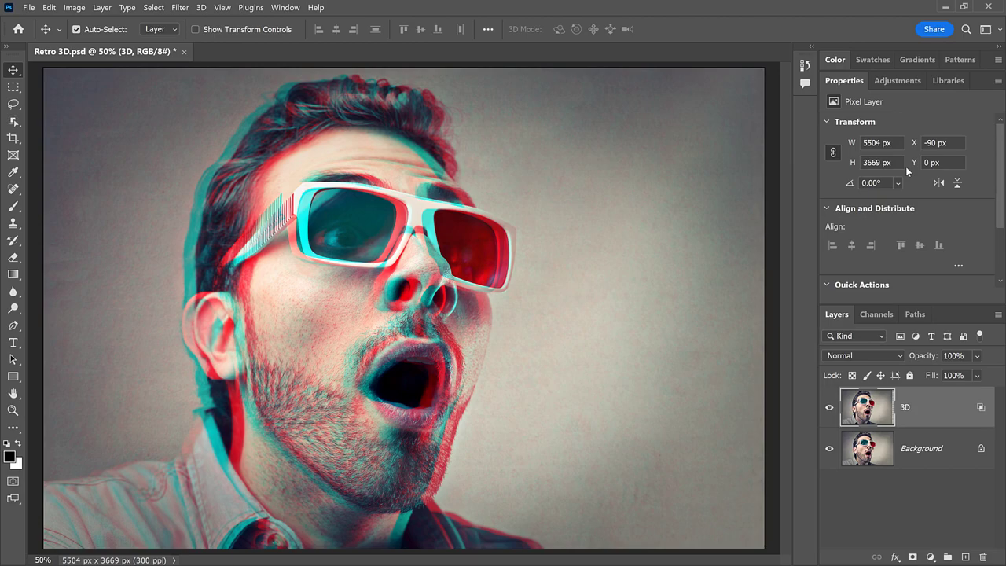